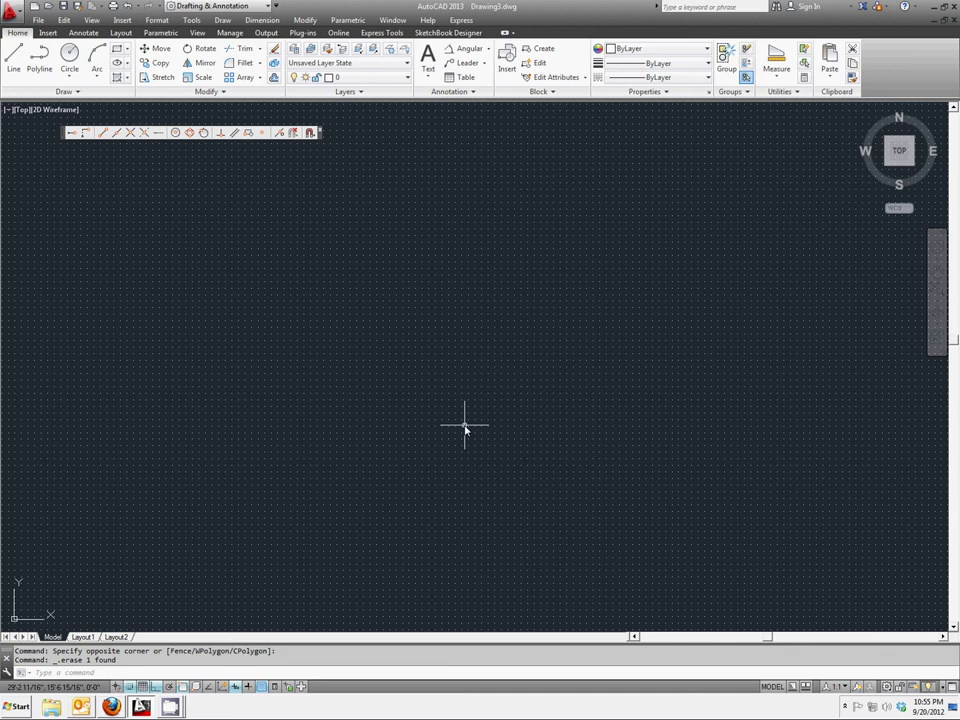
Launch Multiline from the Draw menu with Top justification, scale 1.00 and style WALL.
click(217, 21)
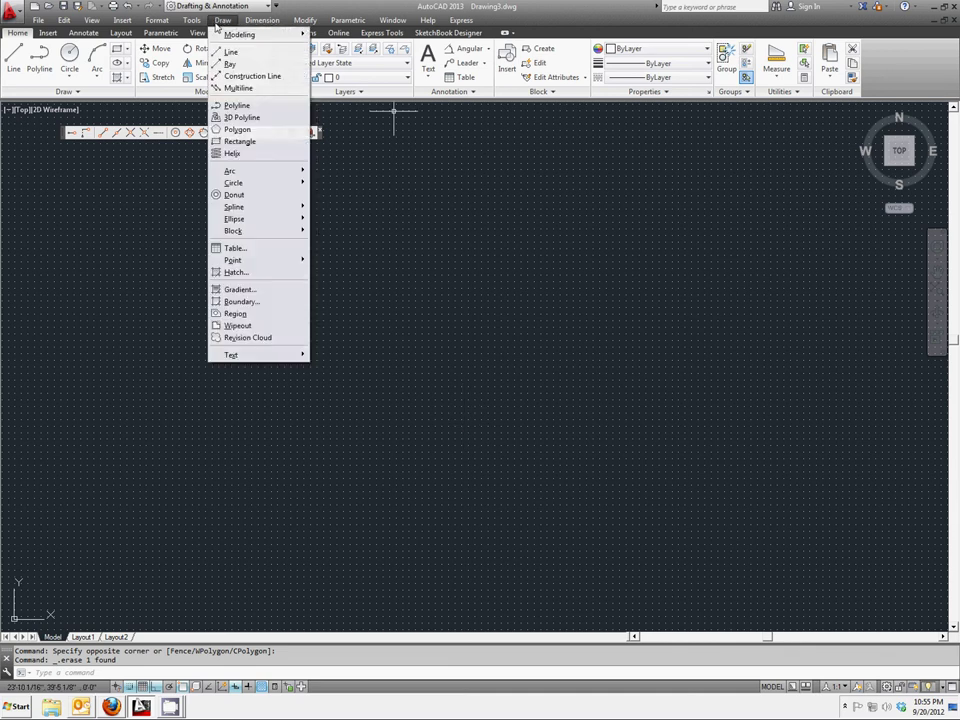
click(238, 88)
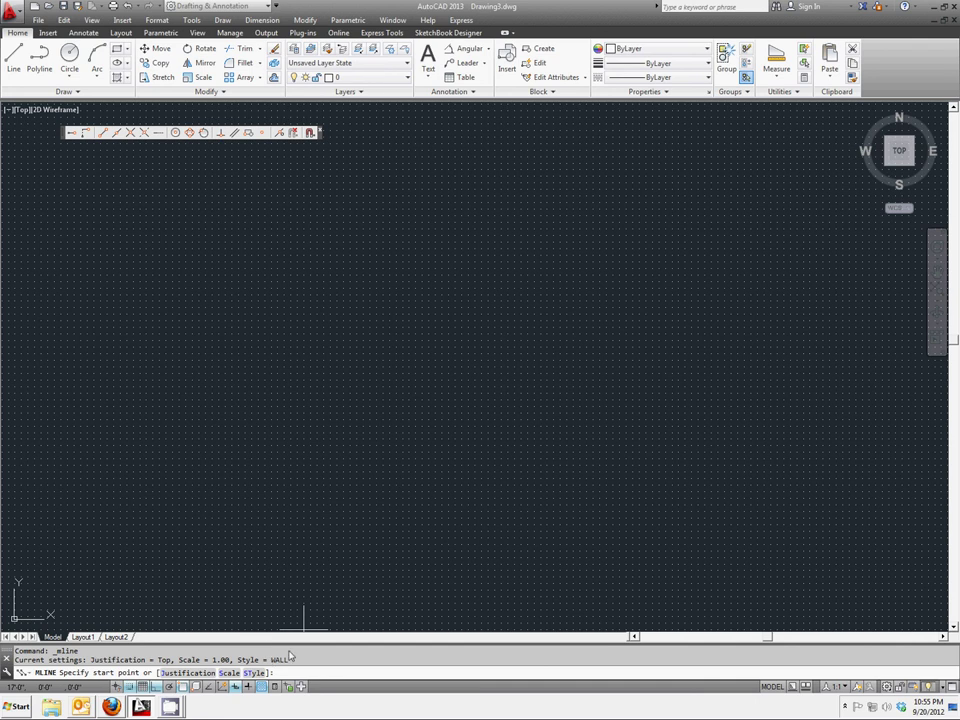
Set the multiline style to 'wall' through the STyle option.
right_click(253, 364)
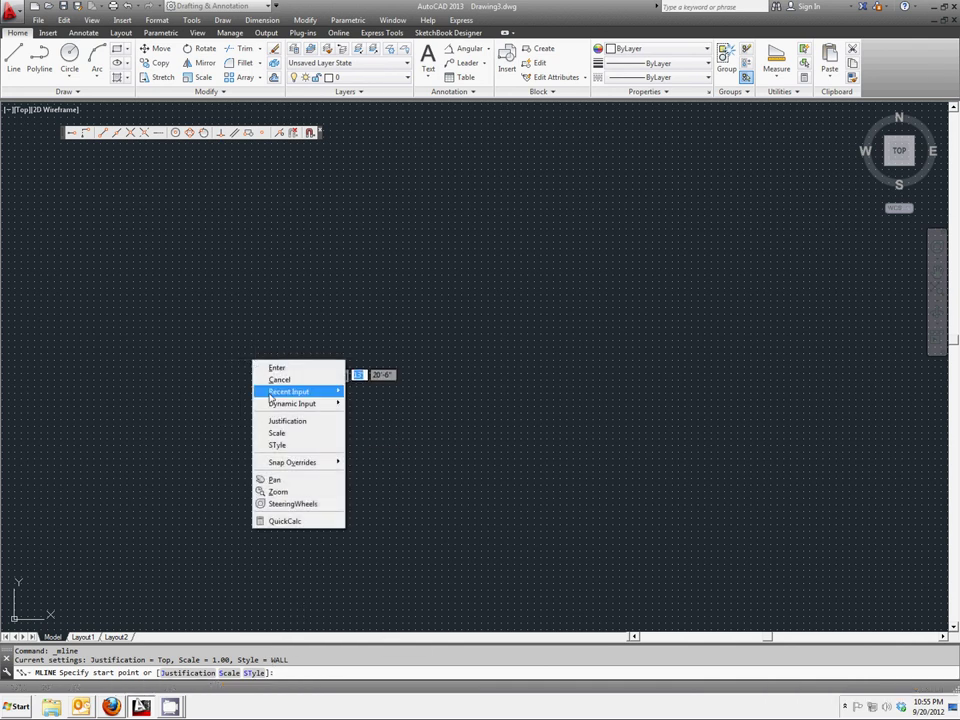
click(277, 444)
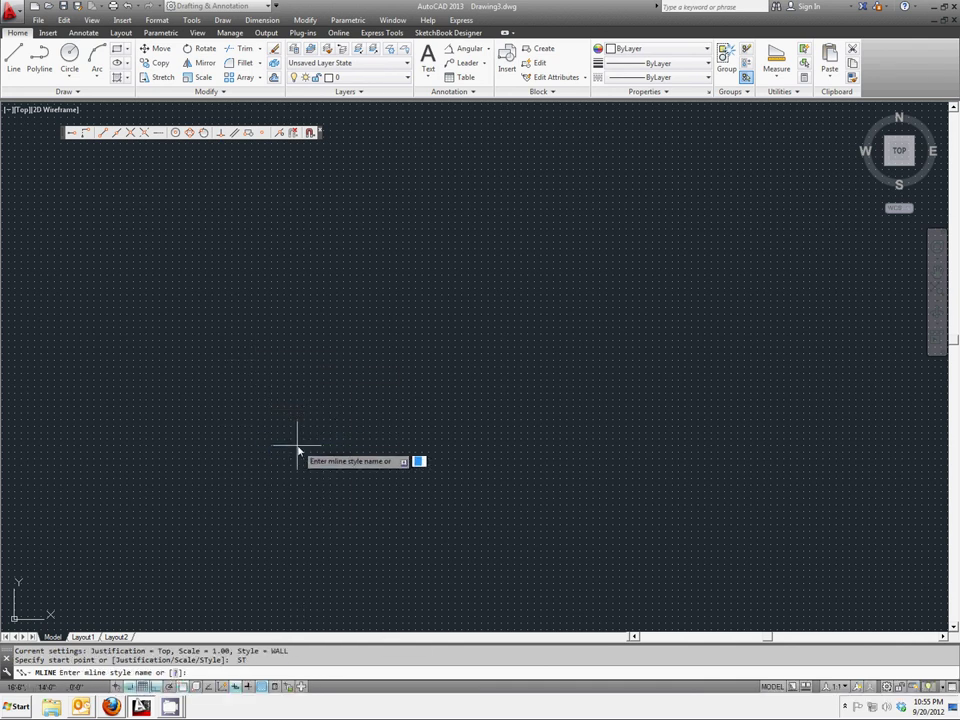
text(wall)
key(Return)
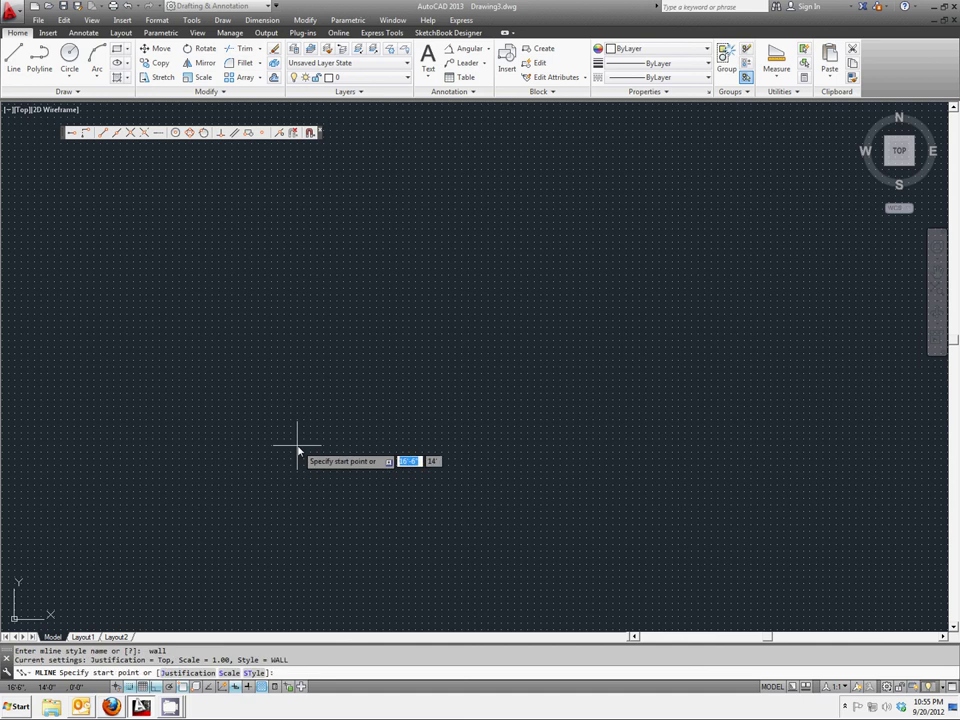
Draw the C-shaped wall with segments of 11'6", 25'6" and 25'11", then end MLINE.
click(416, 540)
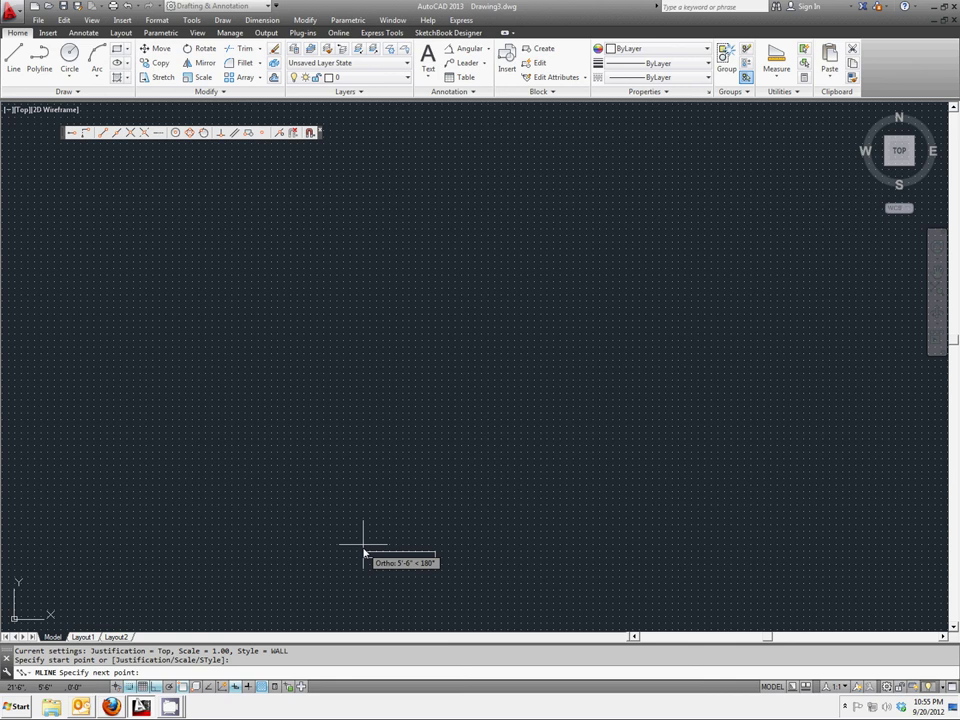
text(11'6)
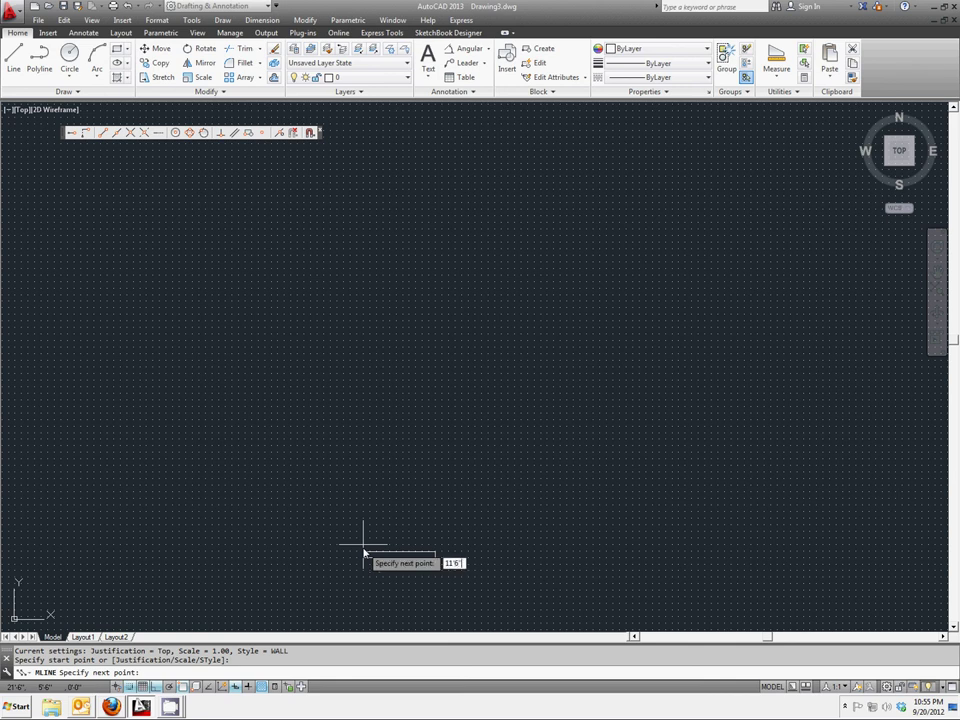
key(Return)
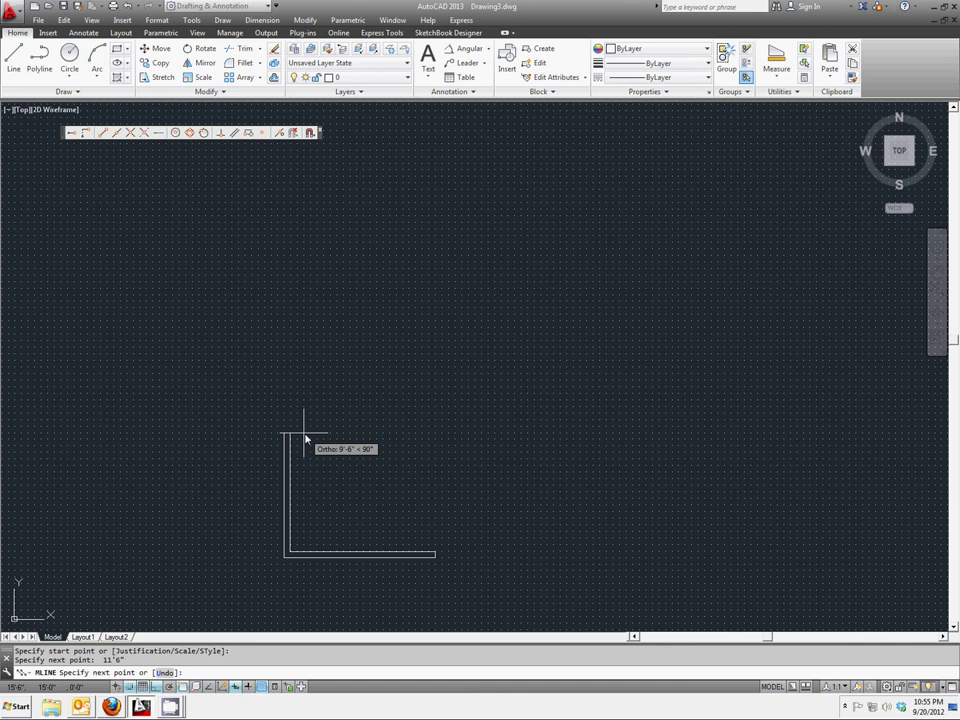
text(25'6)
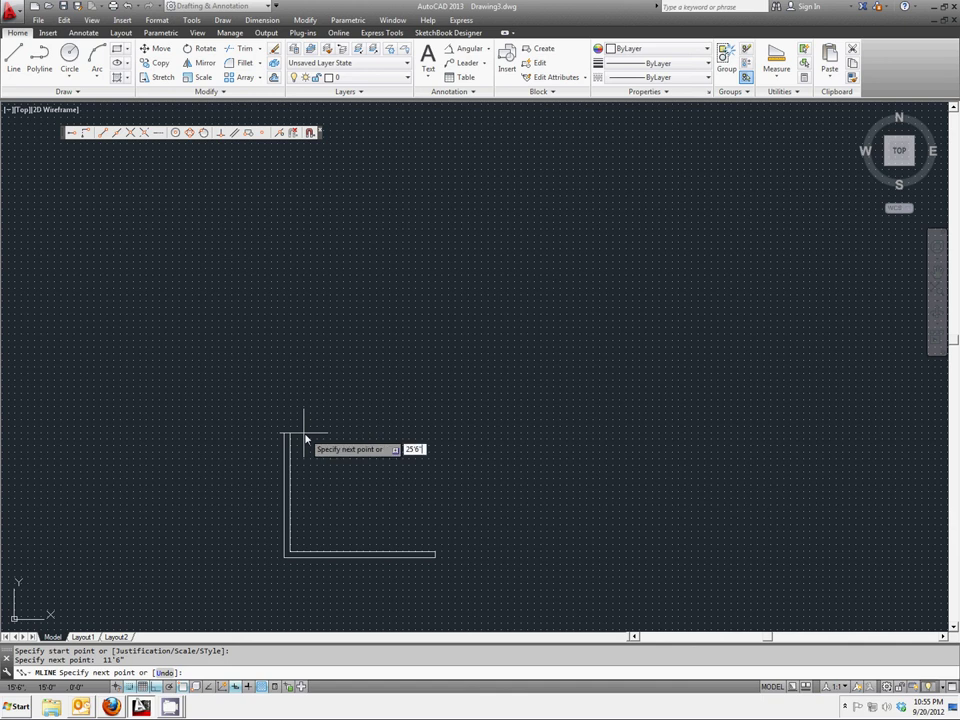
key(Return)
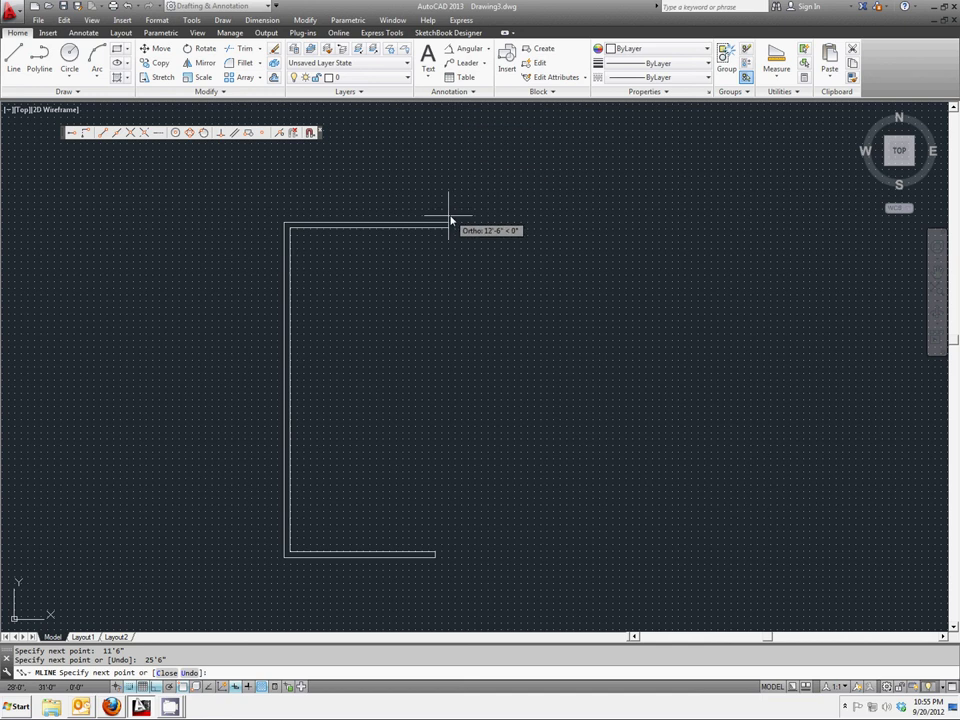
text(25)
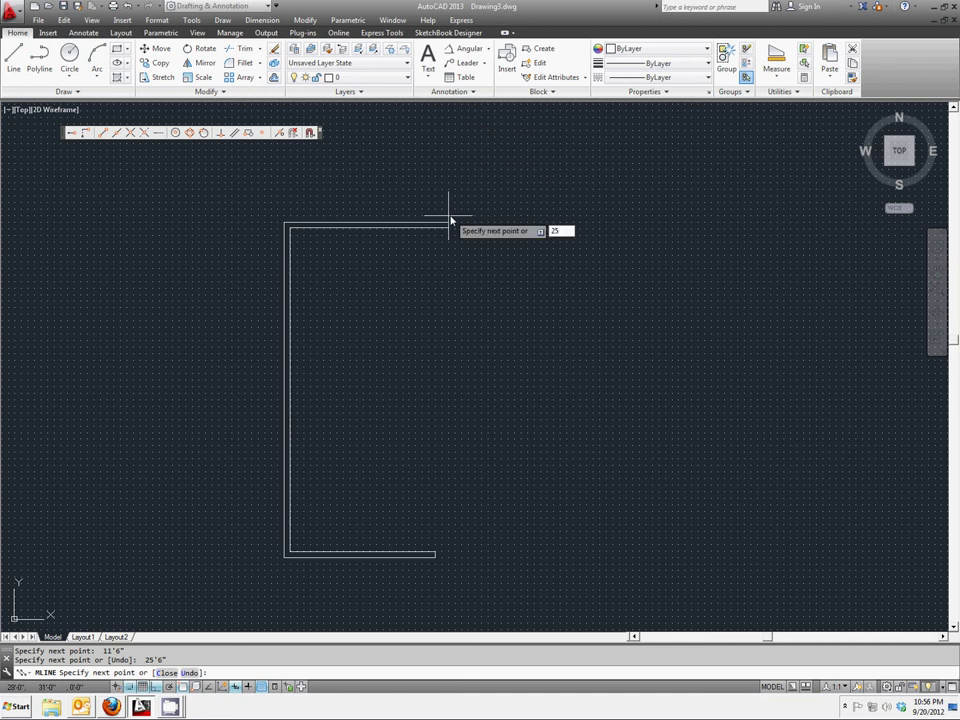
text('11")
key(Return)
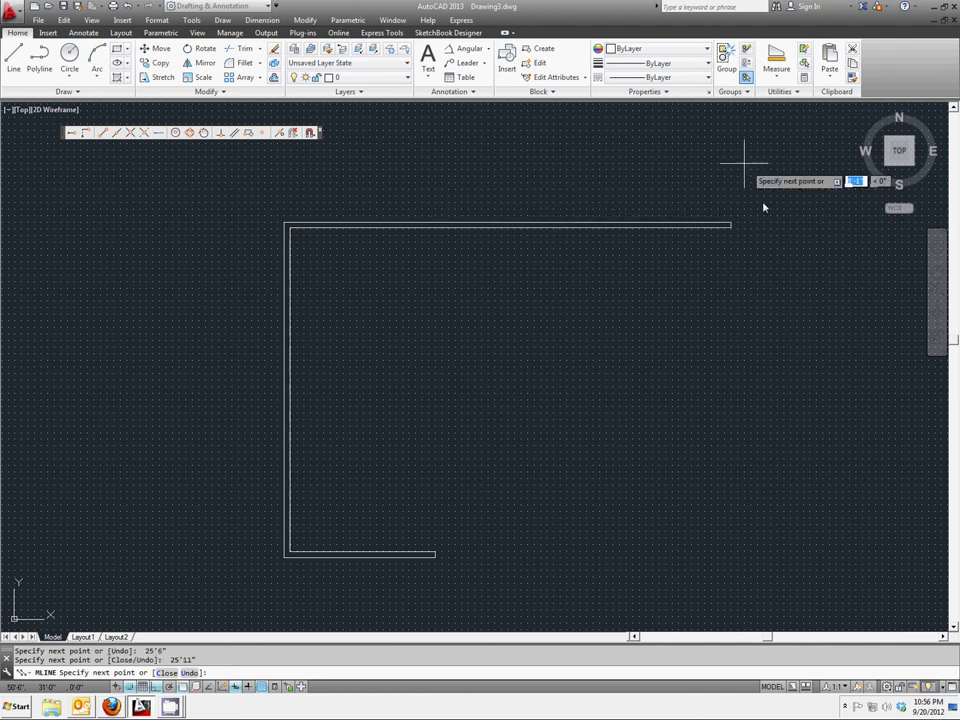
right_click(634, 272)
click(650, 277)
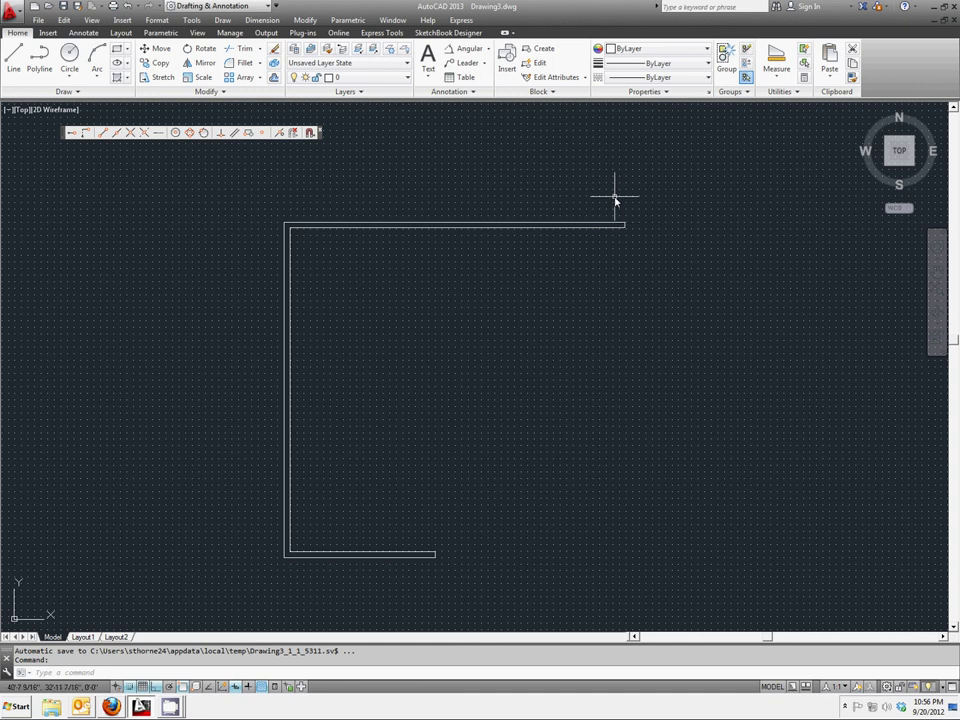
Restart MLINE and start the next wall @3',0 from the top wall's endpoint using From.
right_click(432, 175)
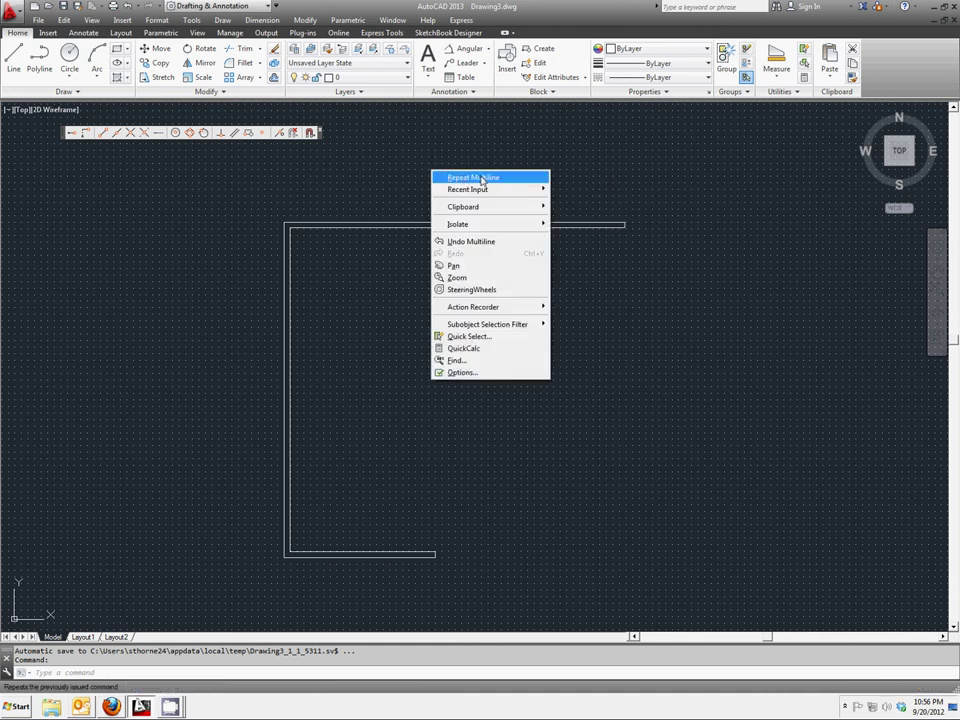
click(462, 178)
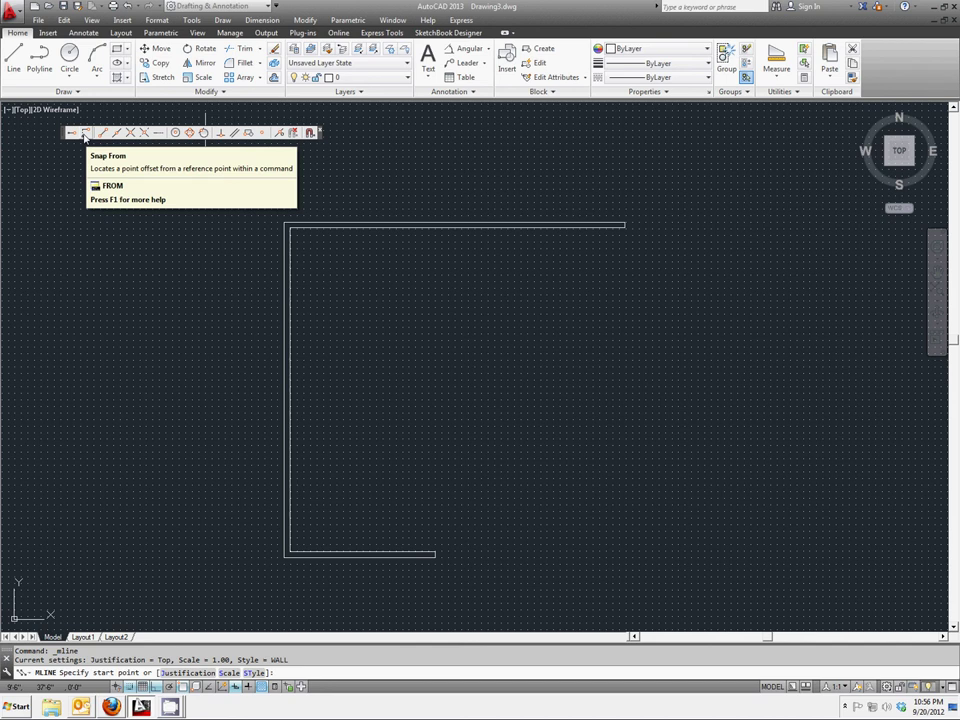
click(85, 135)
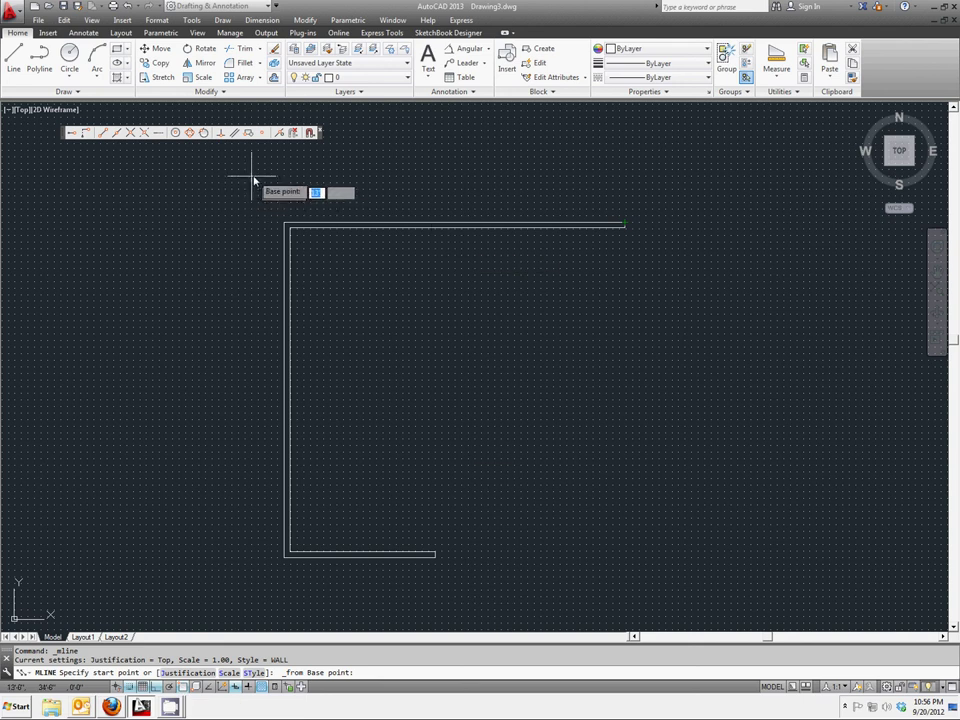
click(102, 133)
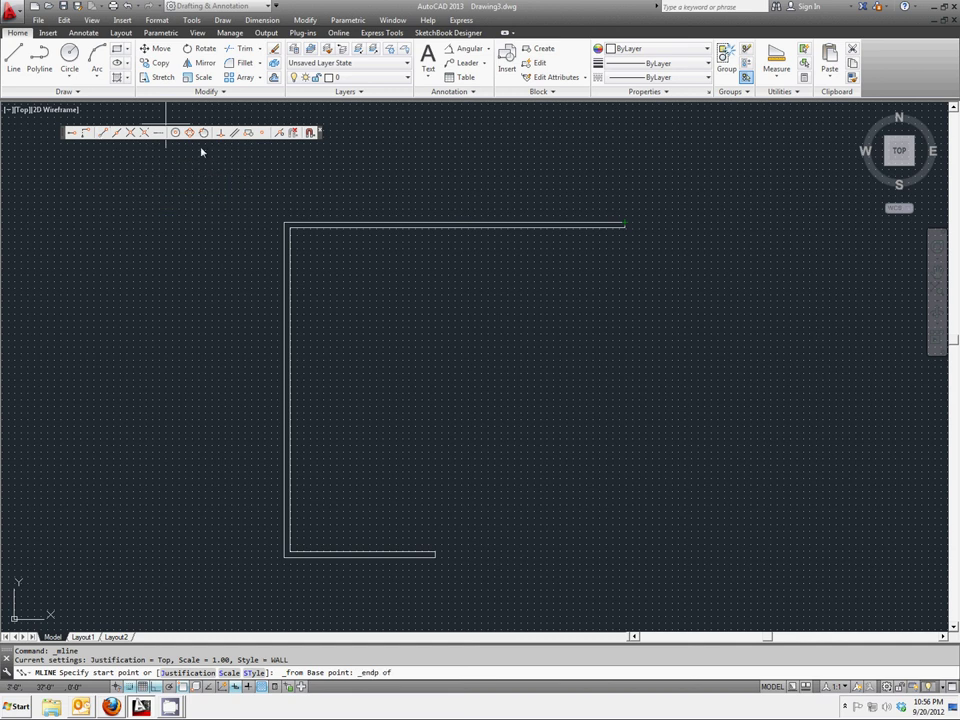
click(625, 224)
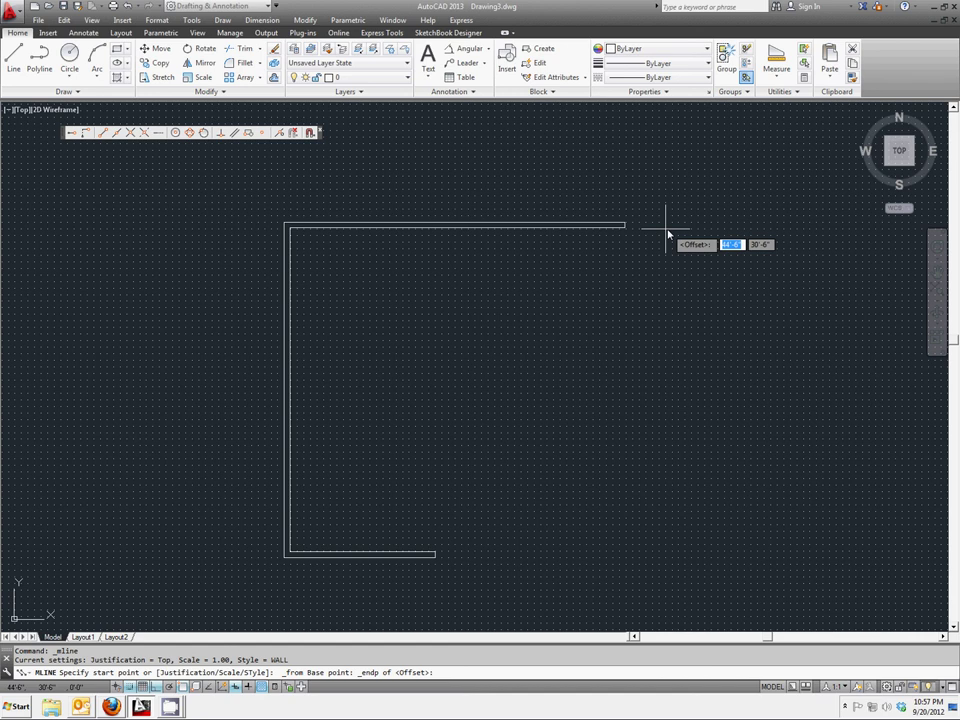
text(@3)
key(Tab)
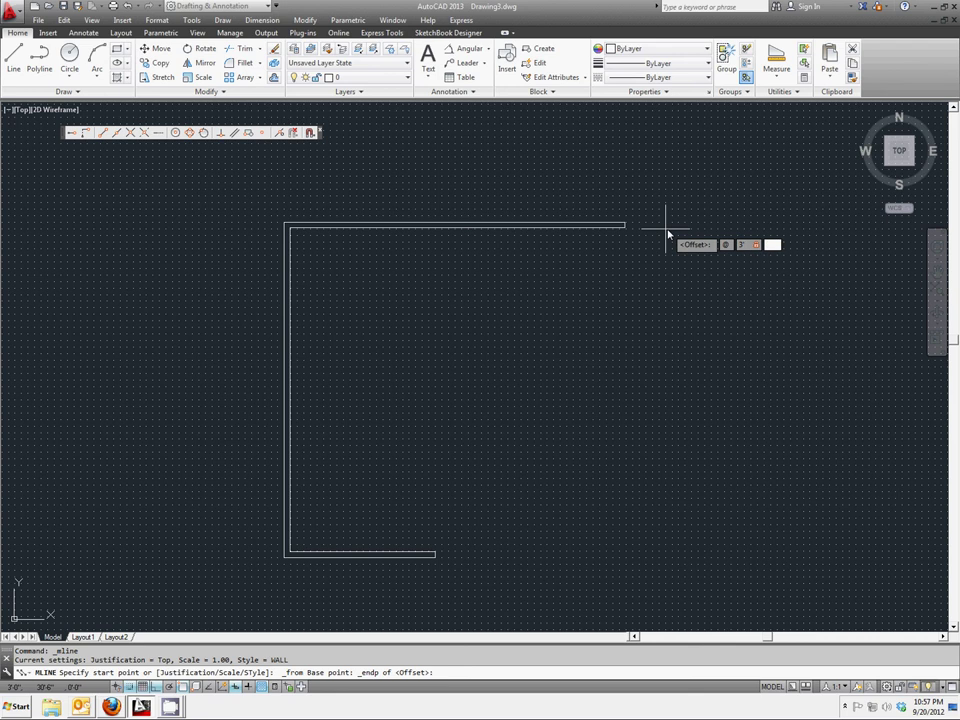
text(0)
key(Return)
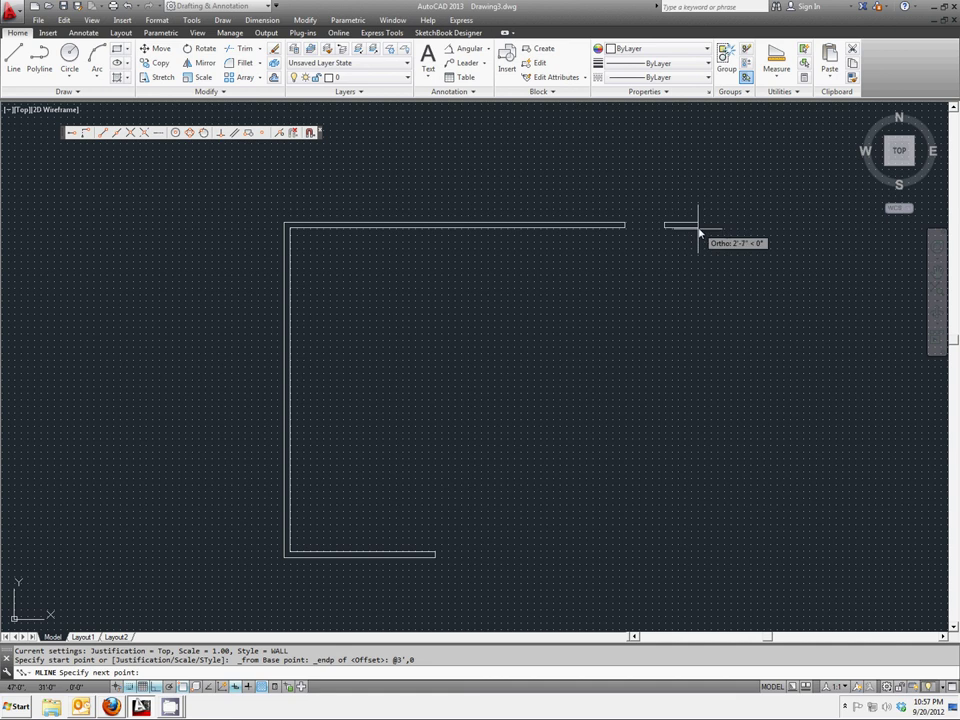
Add a 1'1" stub and a 30' right-side wall, undoing one mistaken 30 entry.
text(1'1)
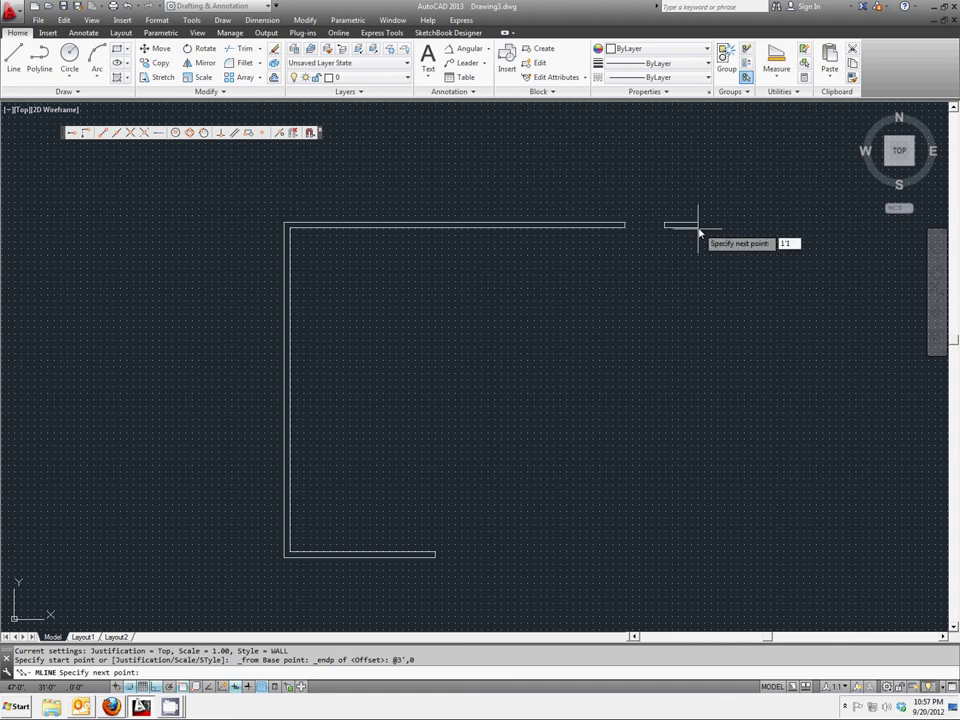
text(")
key(Return)
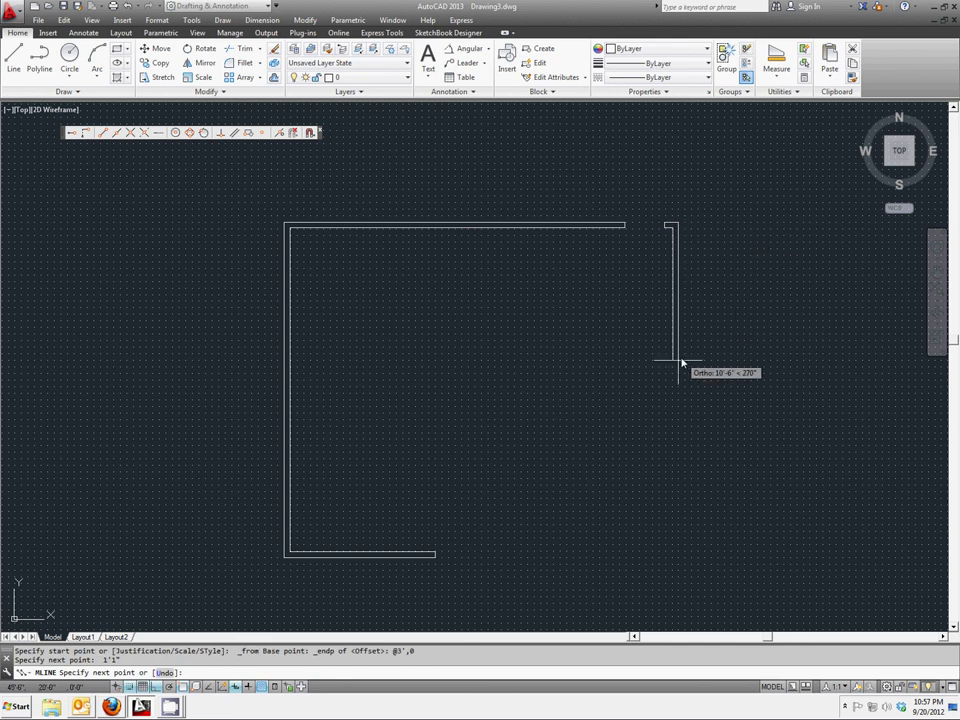
text(30)
key(Return)
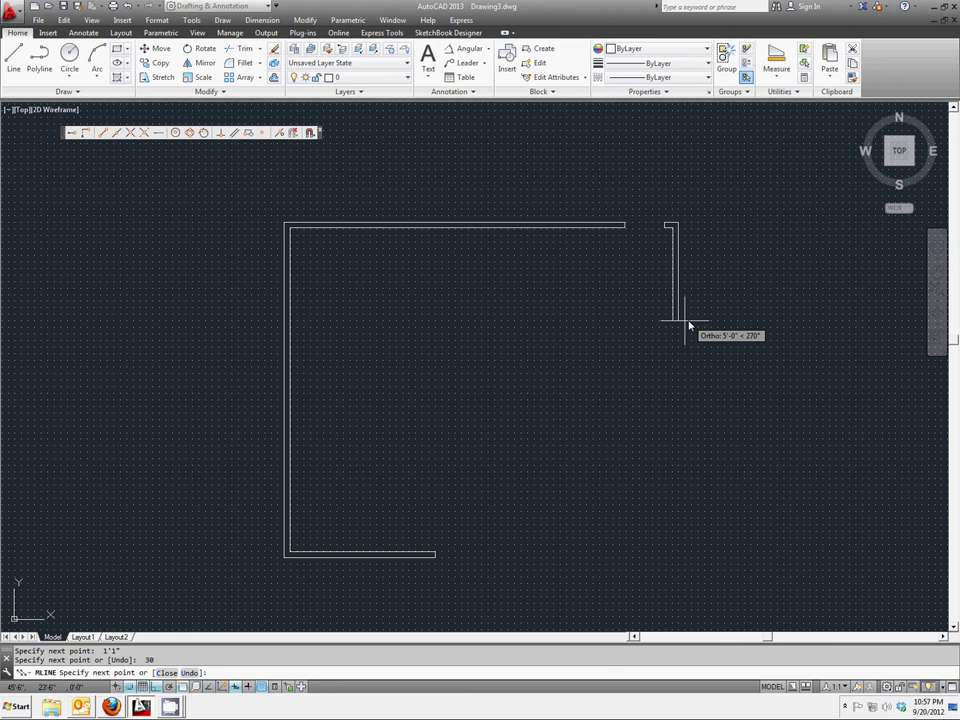
key(ctrl+z)
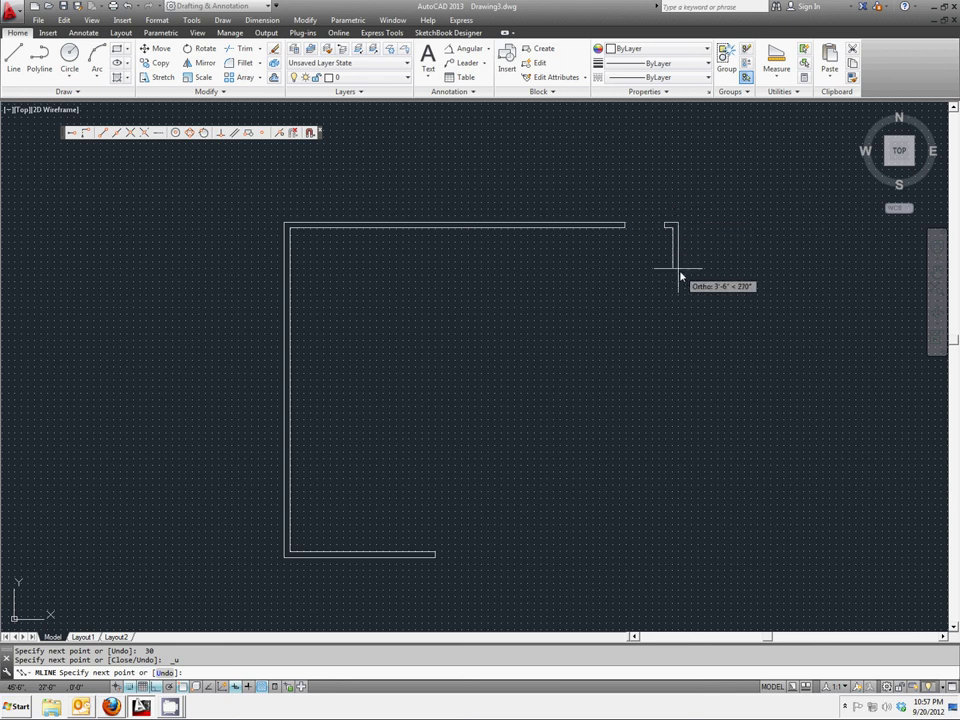
text(30)
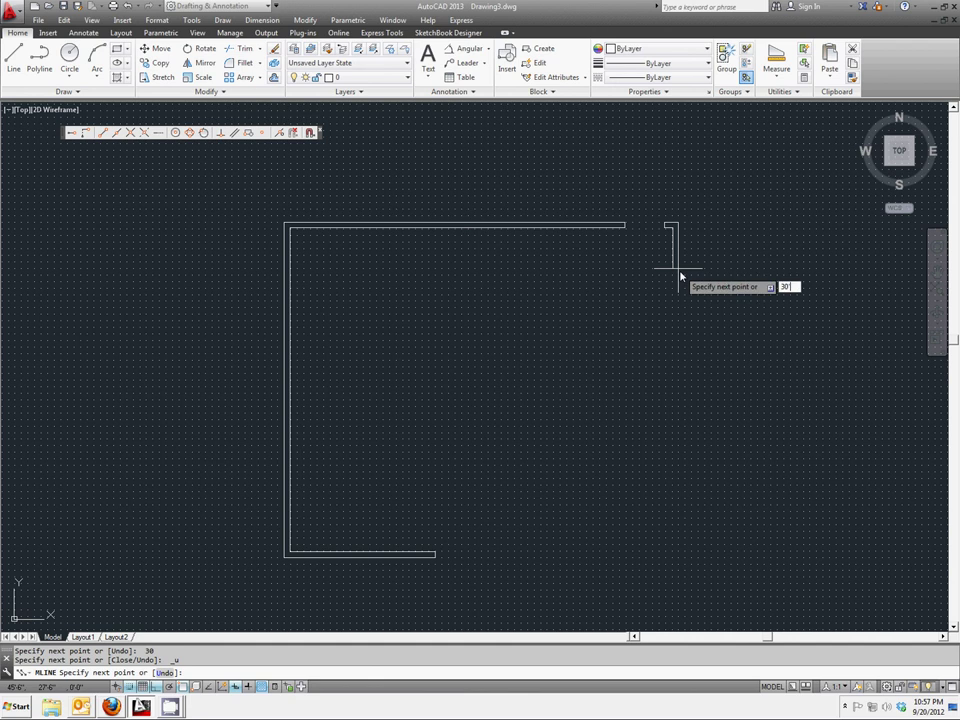
key(Return)
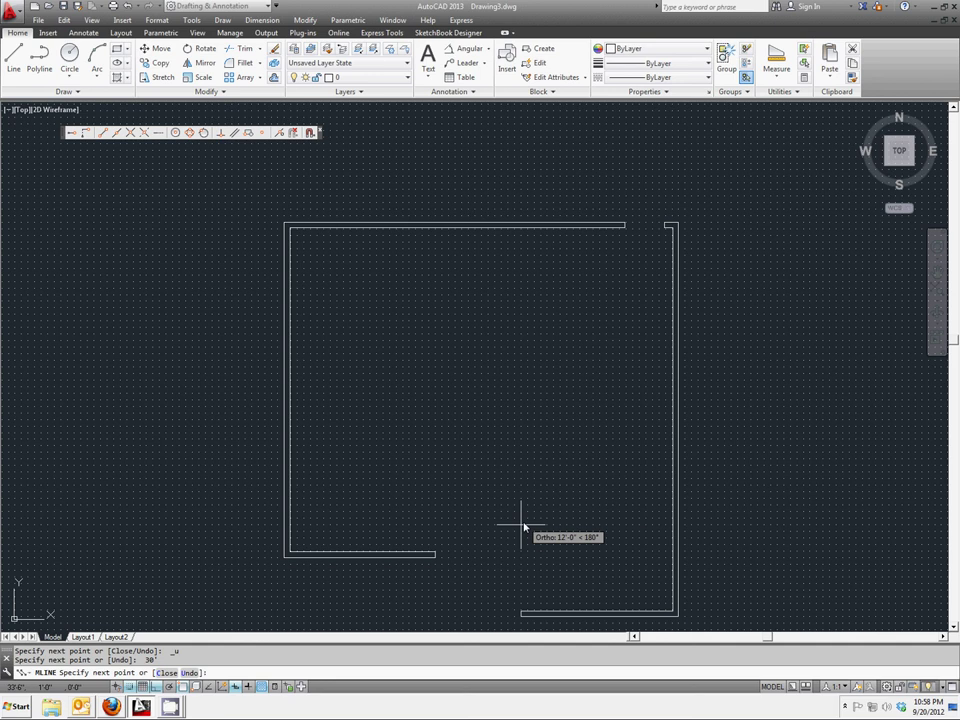
Continue the wall 14'9" along the bottom, 11' up and a 1'1" return, then end MLINE.
text(14'5)
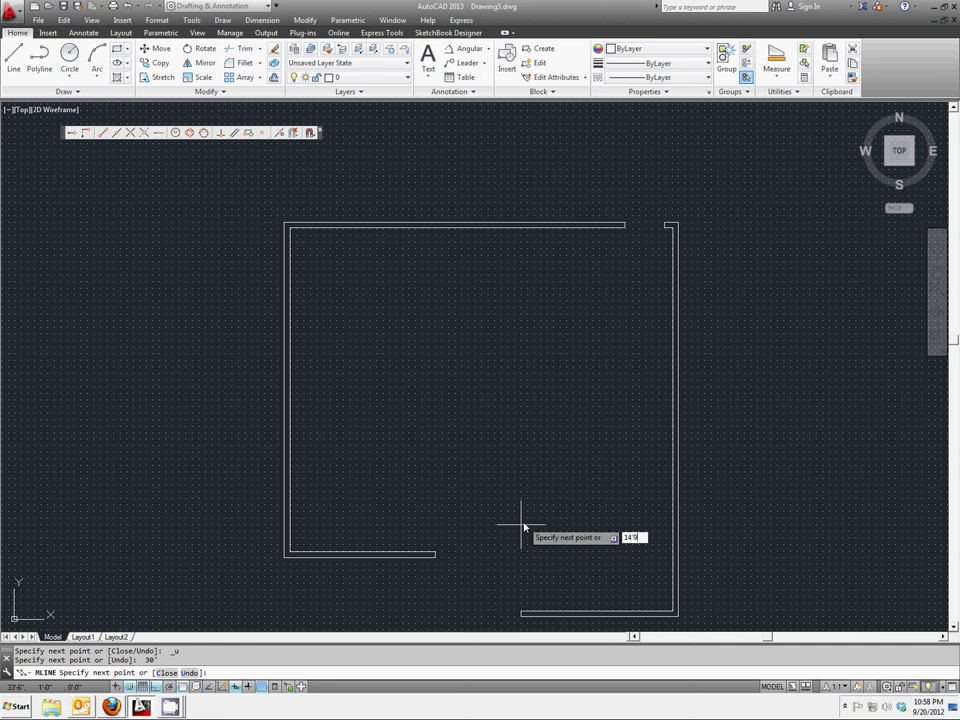
text(")
key(Return)
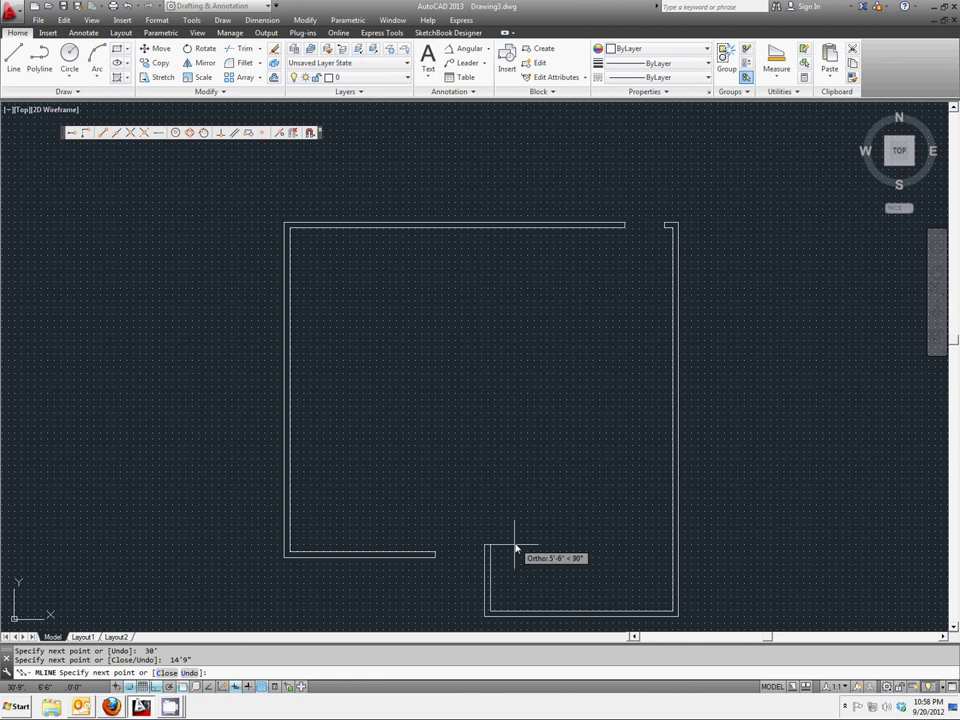
text(11)
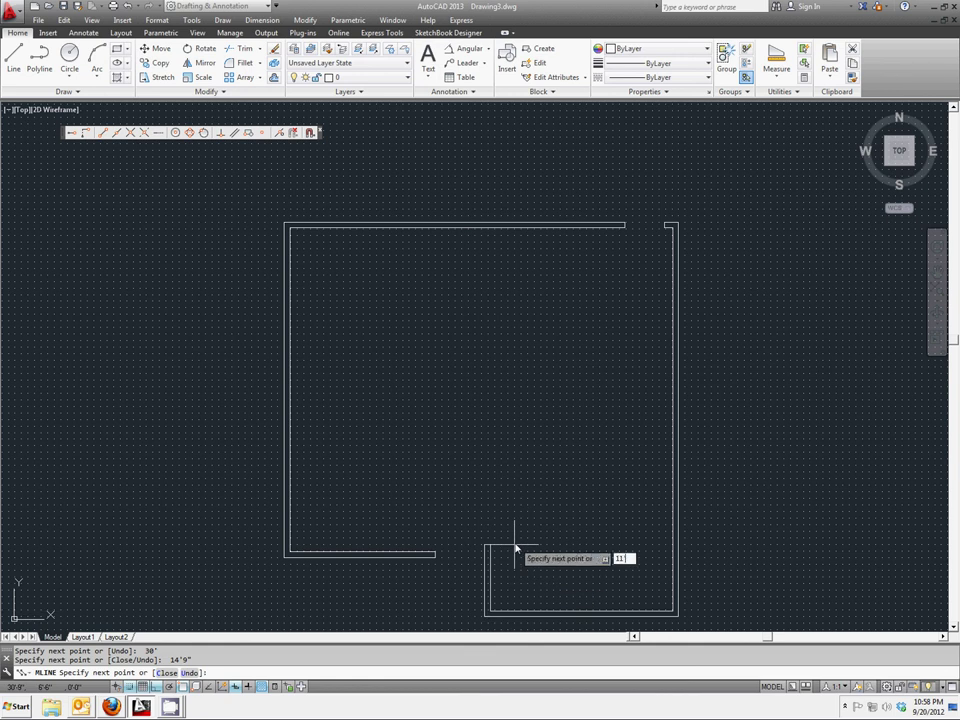
key(Return)
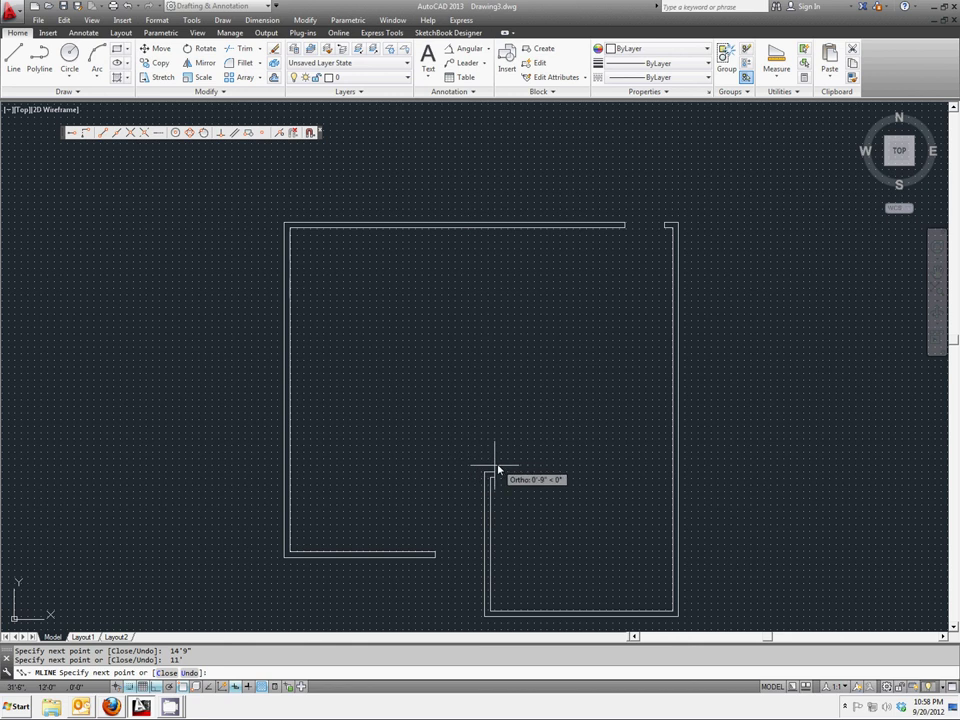
text(11')
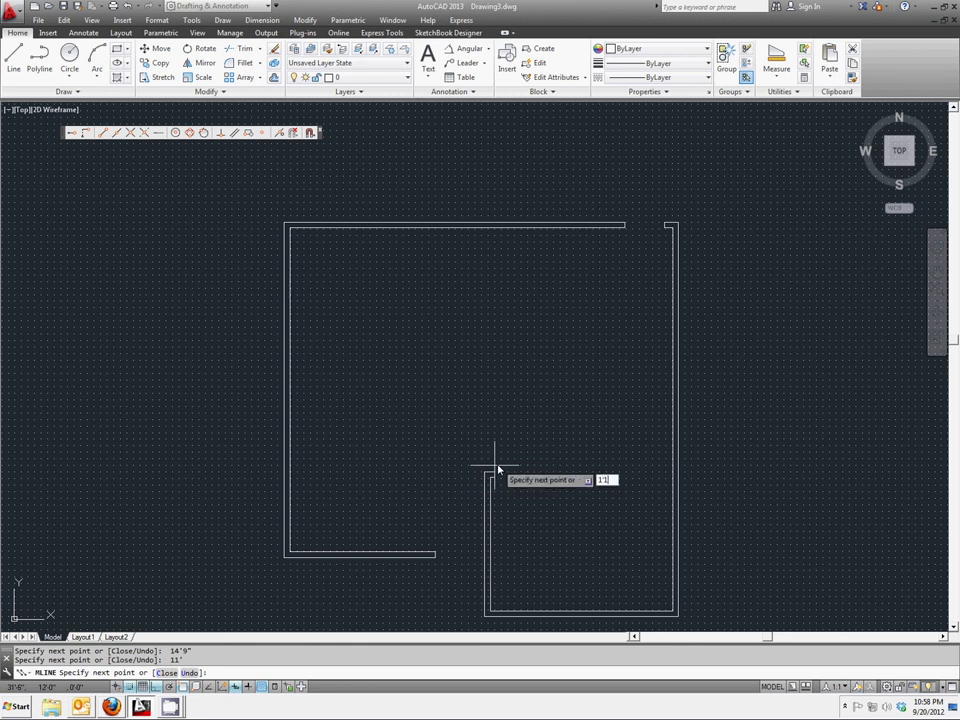
key(Return)
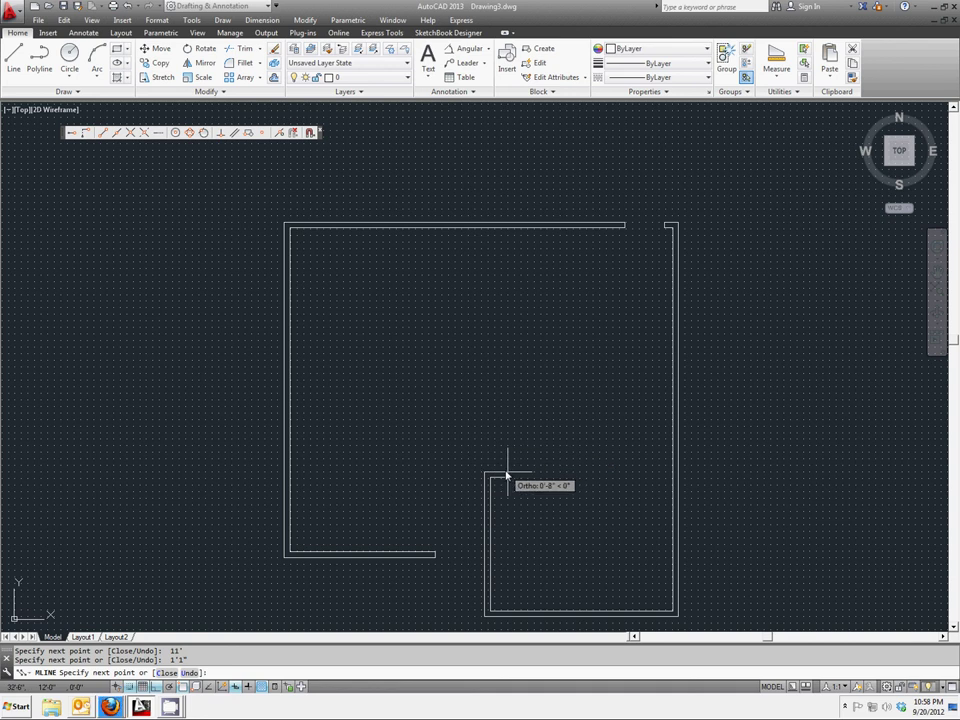
right_click(507, 477)
click(535, 479)
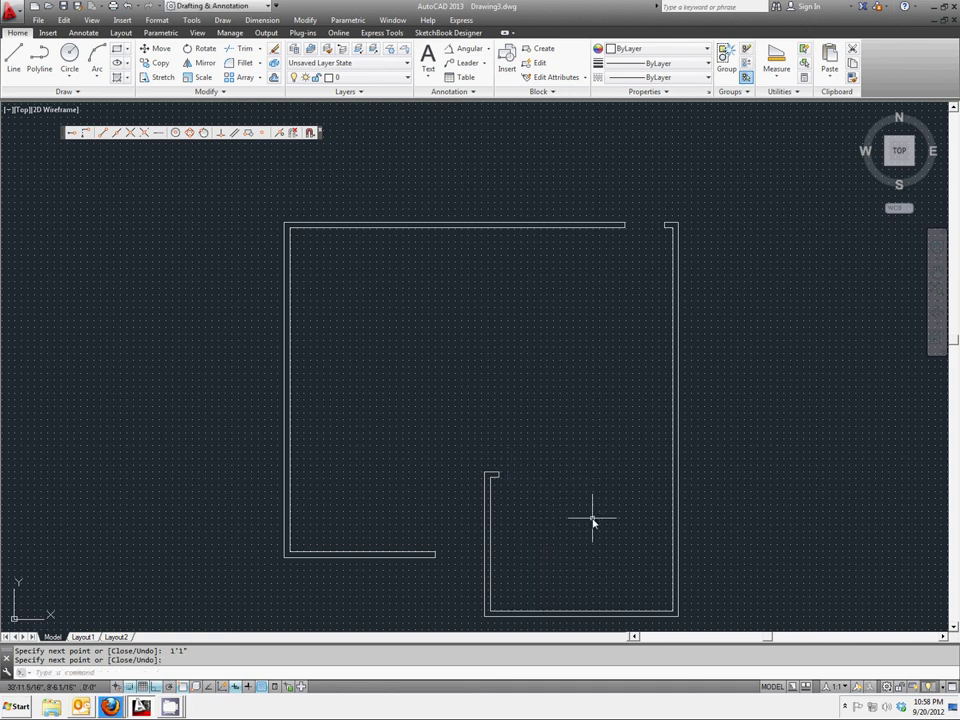